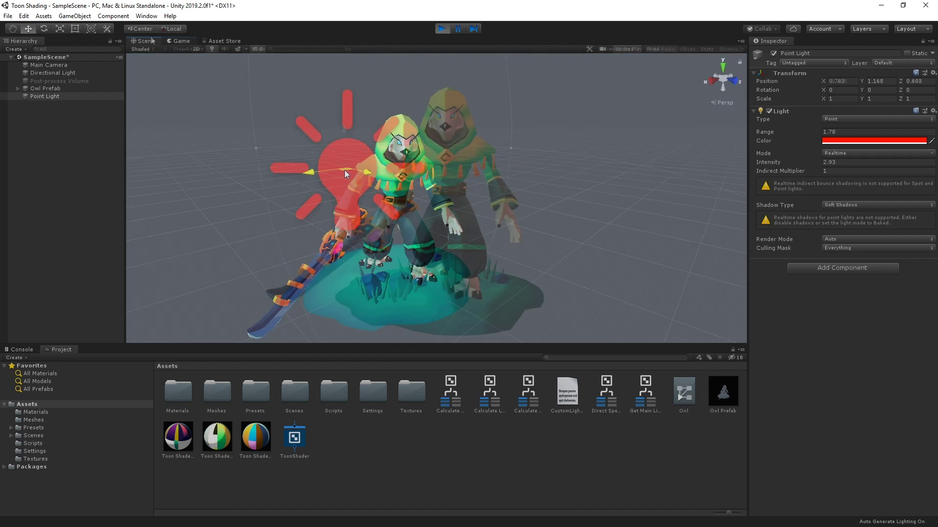
Move the red point light to a new spot by the owl and bring up its Color picker
left_click_drag(344, 170, 321, 184)
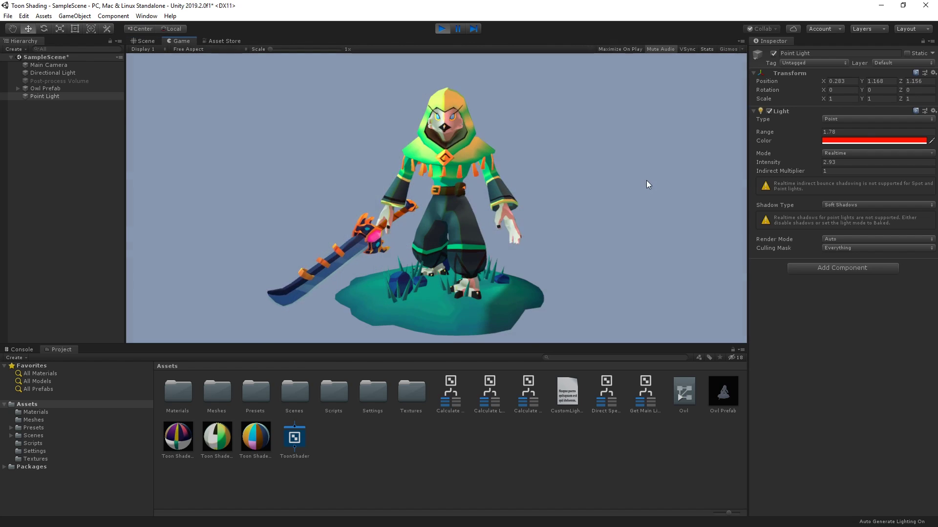
left_click(858, 140)
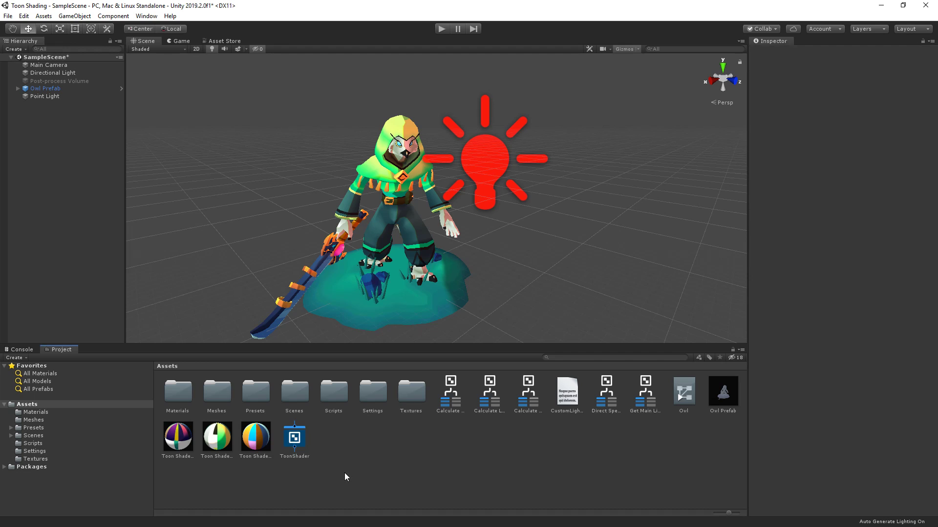
Open the ToonShader graph and inspect the Calculate Lighting node and the Specular and Smoothness properties
left_click(299, 437)
double_click(296, 437)
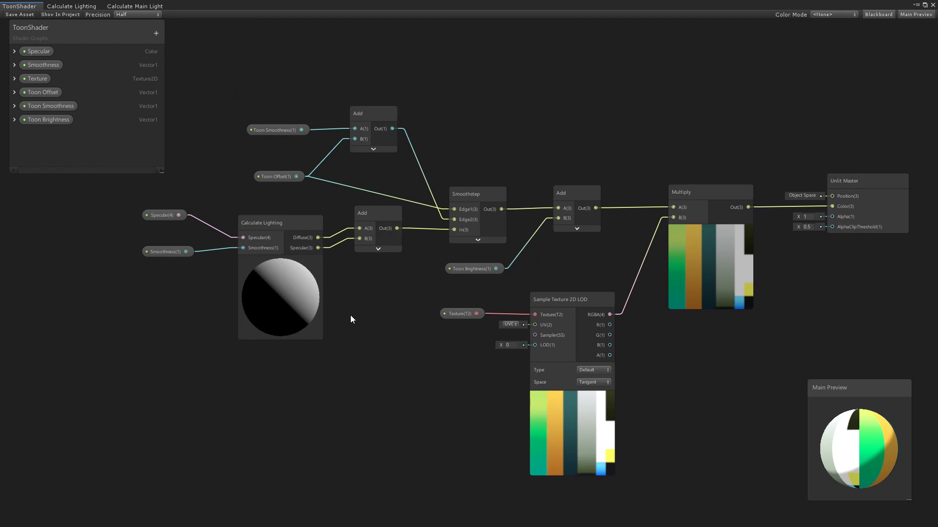
left_click(264, 302)
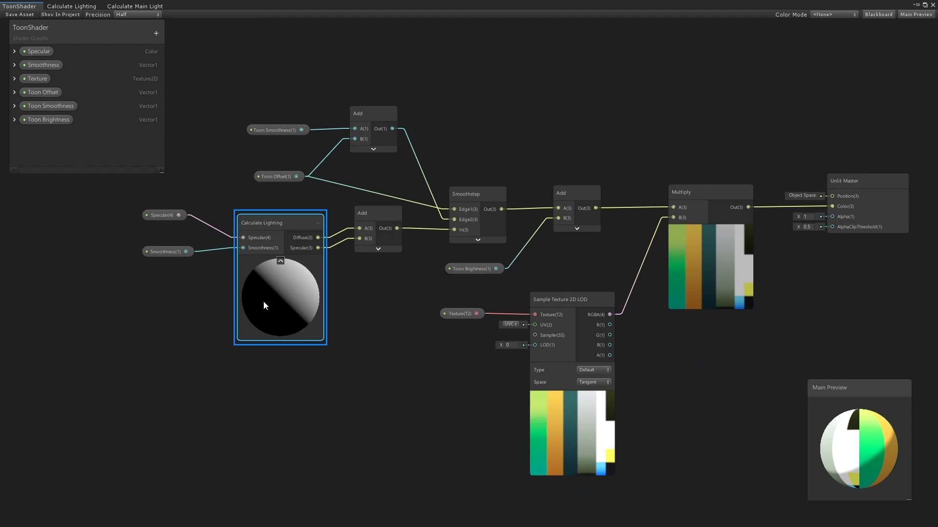
left_click(234, 288)
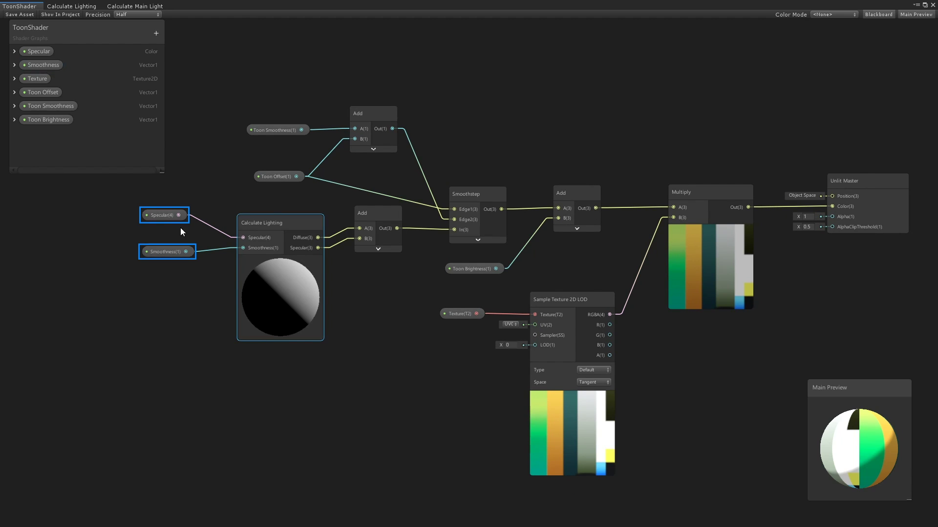
left_click(14, 51)
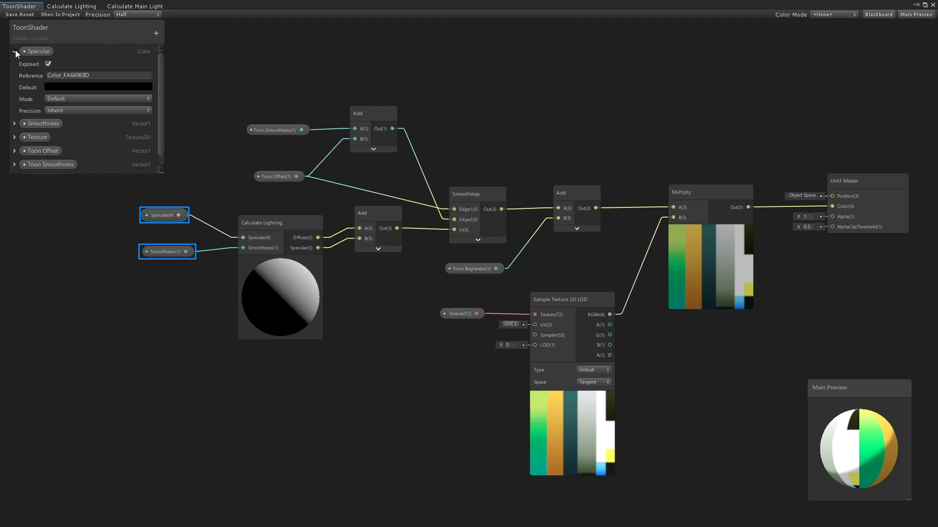
left_click(15, 51)
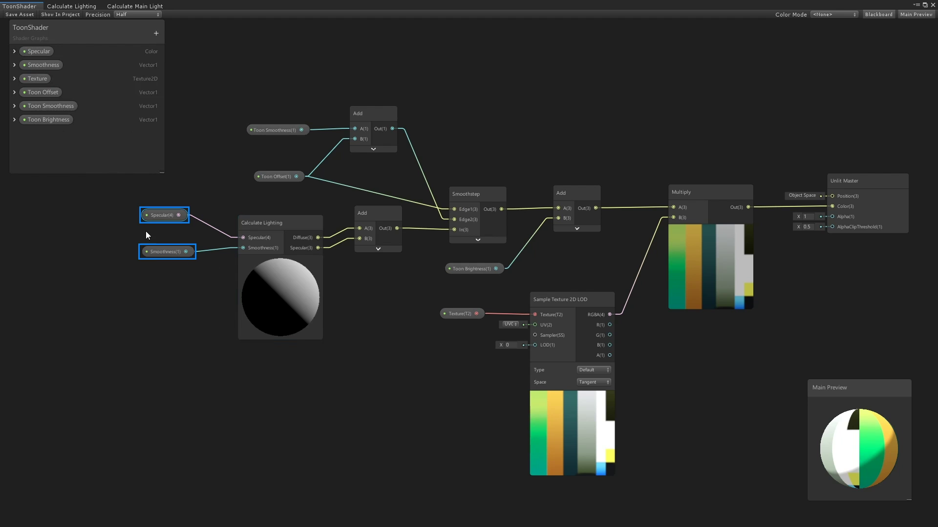
left_click(15, 65)
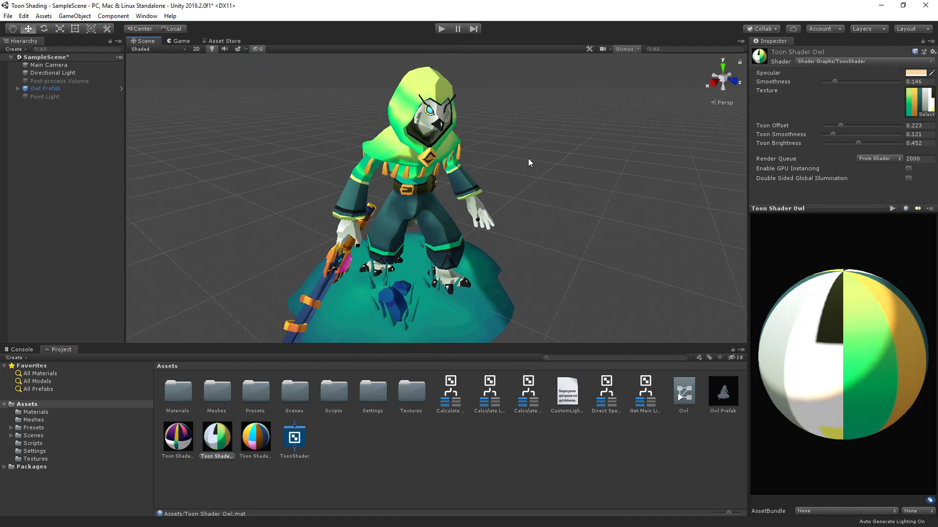
Set the owl material's Specular colour to fully saturated blue
left_click(906, 73)
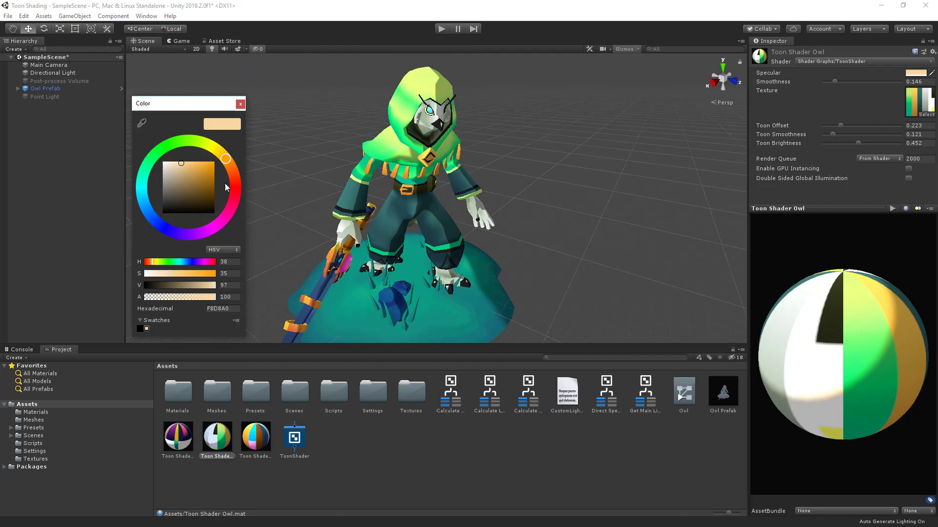
left_click_drag(230, 163, 160, 234)
left_click_drag(186, 165, 265, 121)
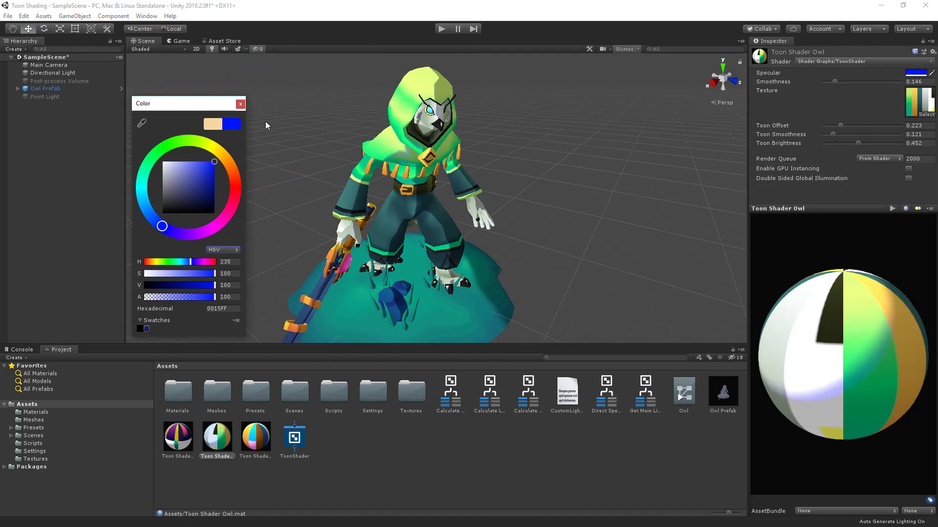
left_click(240, 104)
Lower the material's Smoothness to 0 and orbit the view around the owl
left_click_drag(834, 81, 821, 82)
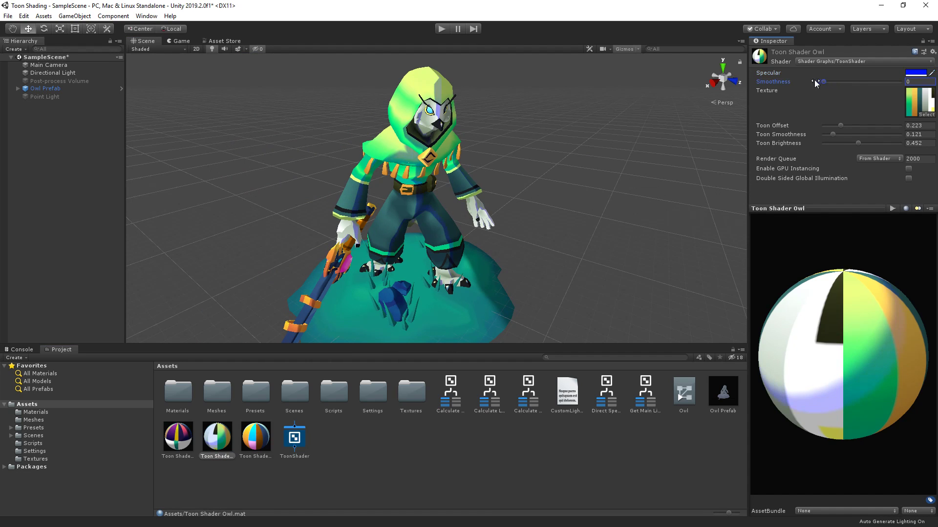
scroll(445, 161, "up", 3)
left_click_drag(421, 177, 122, 74, "alt")
scroll(369, 141, "up", 3)
scroll(537, 127, "down", 5)
Rotate the Directional Light around its Y axis to 75.3, sweeping shading across the owl
left_click(109, 74)
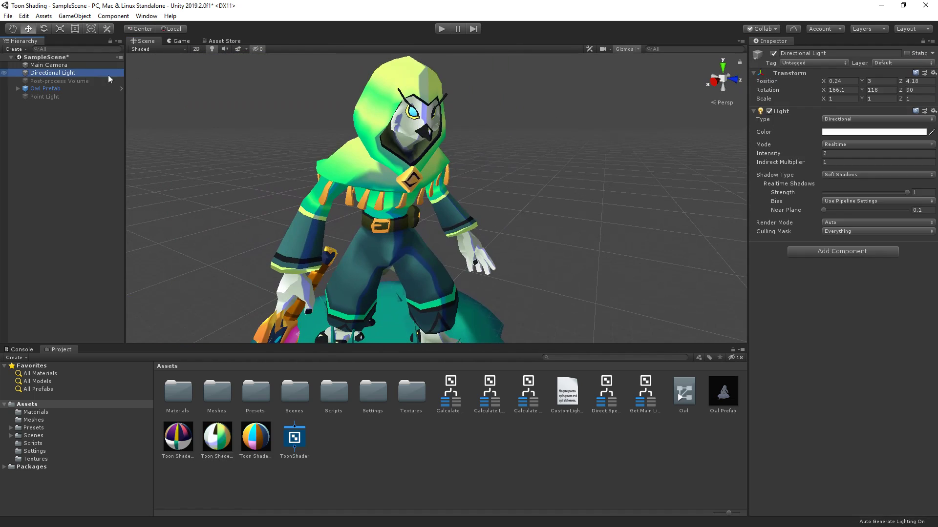
left_click_drag(861, 91, 848, 110)
mouse_move(113, 115)
left_mouse_down()
mouse_move(598, 167)
mouse_move(86, 201)
mouse_move(465, 254)
mouse_move(416, 285)
mouse_move(781, 224)
mouse_move(248, 279)
mouse_move(337, 302)
mouse_move(716, 287)
mouse_move(708, 288)
mouse_move(877, 308)
mouse_move(88, 292)
left_mouse_up()
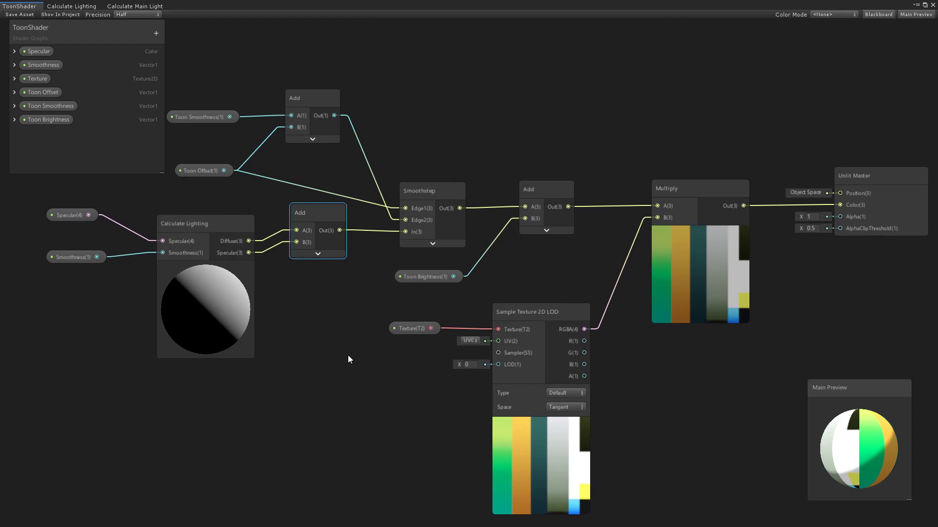
Wire Calculate Lighting's Diffuse and Specular outputs into the Unlit Master Color input
left_click(293, 346)
left_click_drag(248, 240, 840, 205)
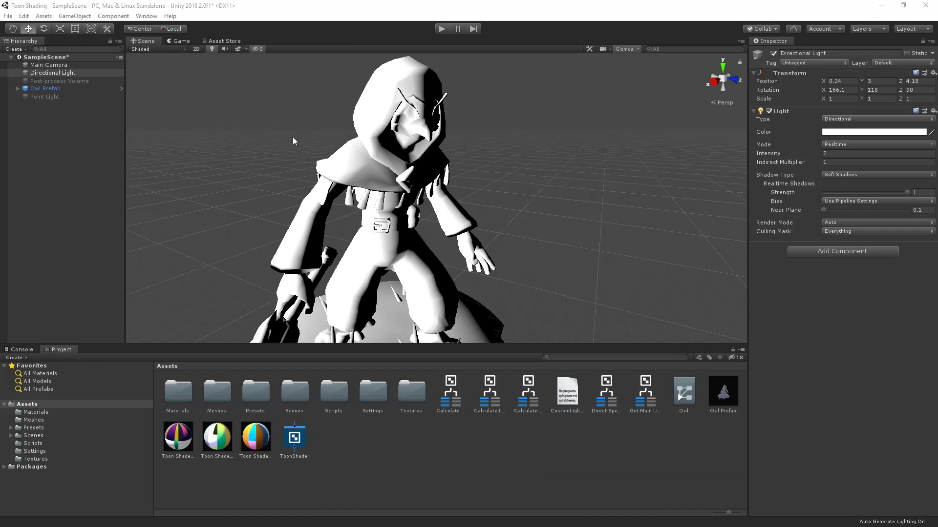
left_click_drag(292, 137, 351, 150, "alt")
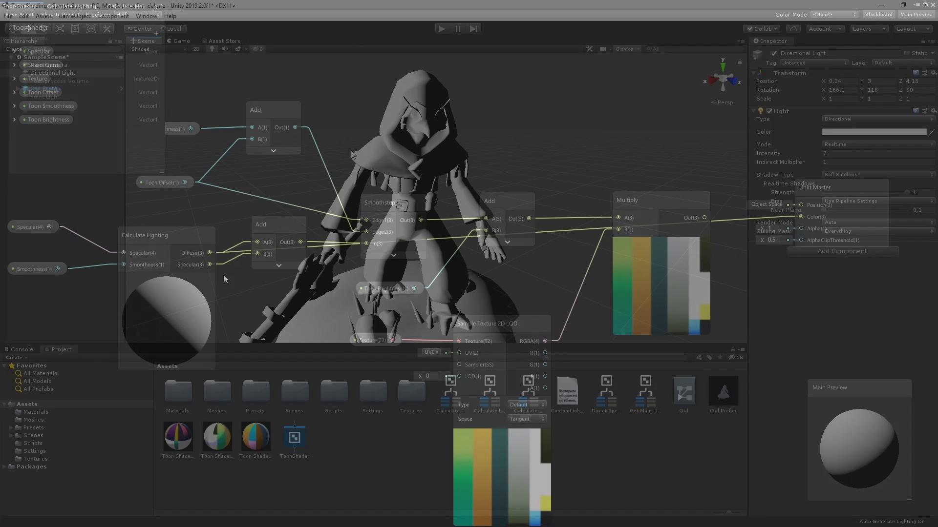
left_click_drag(210, 265, 801, 216)
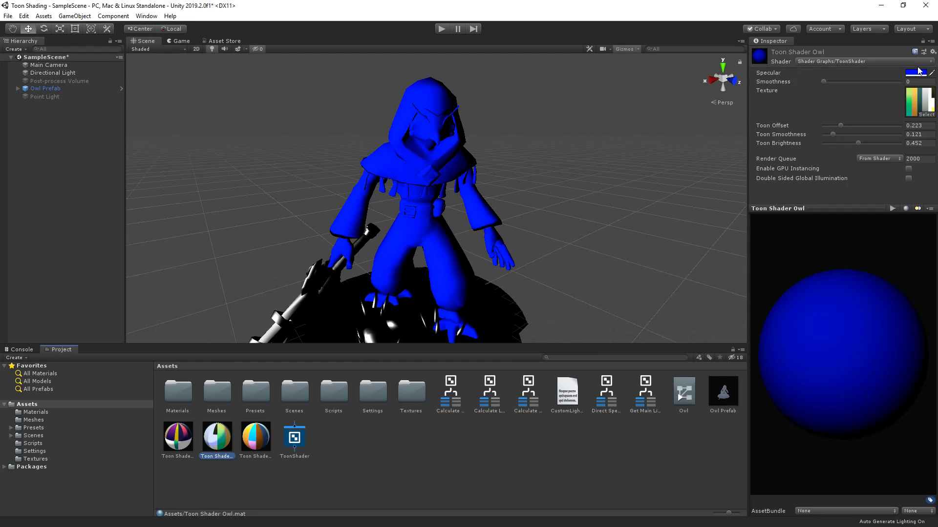
left_click(916, 73)
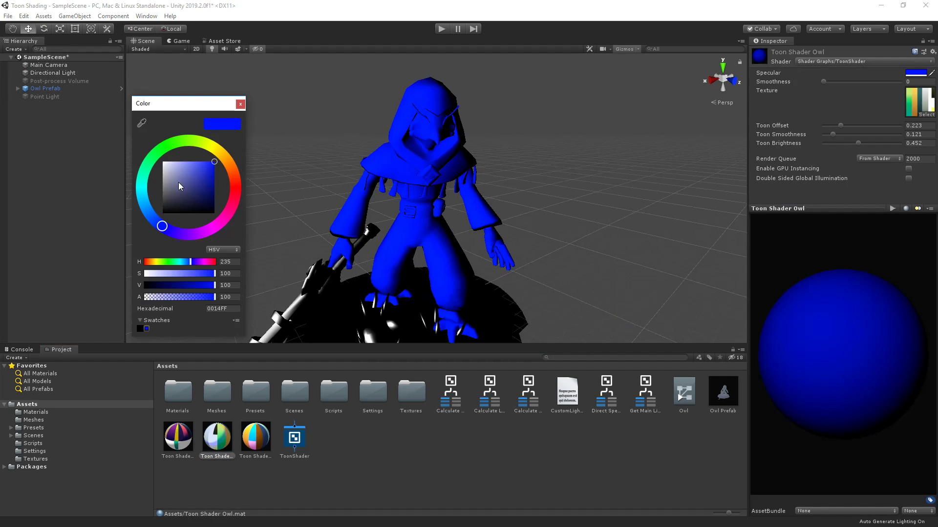
Sweep the owl material's Specular hue around to magenta
left_click_drag(178, 233, 226, 162)
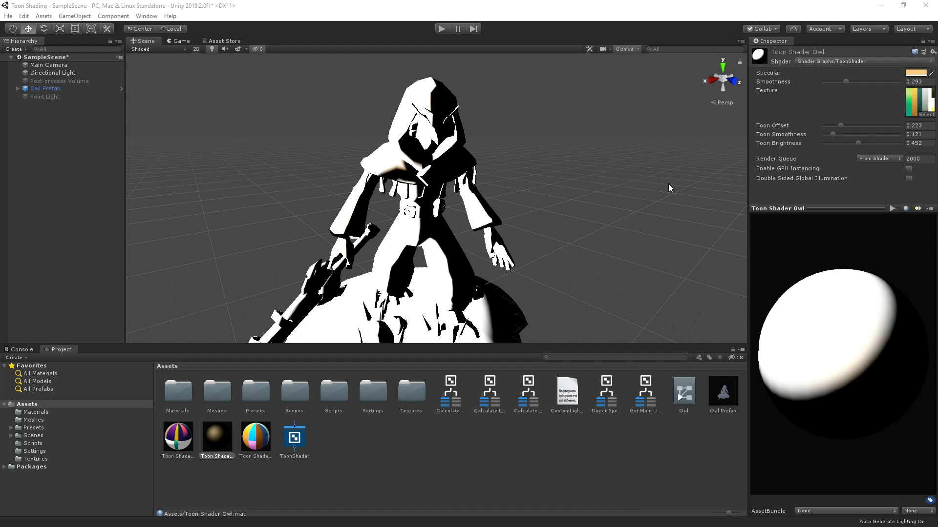
Raise the material's Toon Offset from 0.223 to 0.847
mouse_move(841, 125)
left_mouse_down()
mouse_move(891, 125)
mouse_move(814, 136)
mouse_move(911, 135)
mouse_move(777, 137)
mouse_move(881, 133)
mouse_move(867, 142)
left_mouse_up()
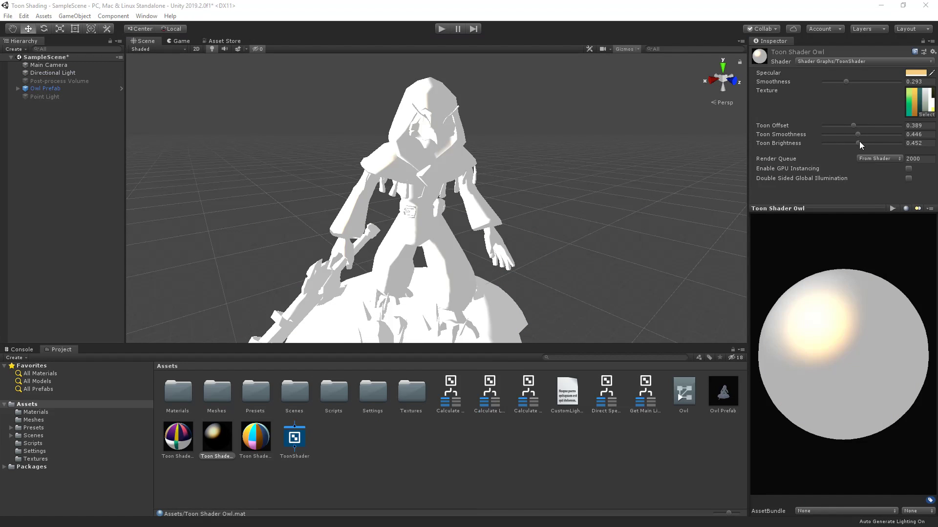
Adjust the owl material's Toon Brightness, settling at 0.331
left_click_drag(859, 142, 749, 139)
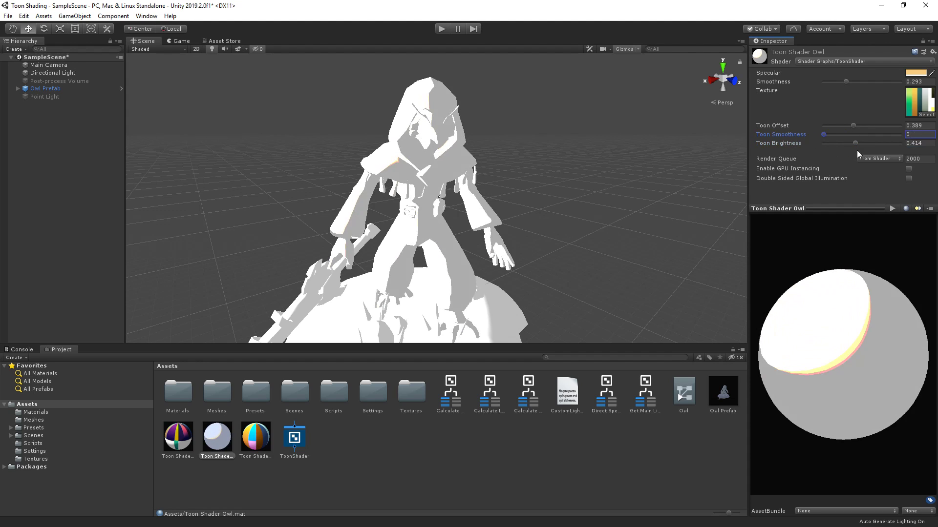
mouse_move(855, 143)
left_mouse_down()
mouse_move(872, 139)
mouse_move(840, 142)
mouse_move(848, 142)
left_mouse_up()
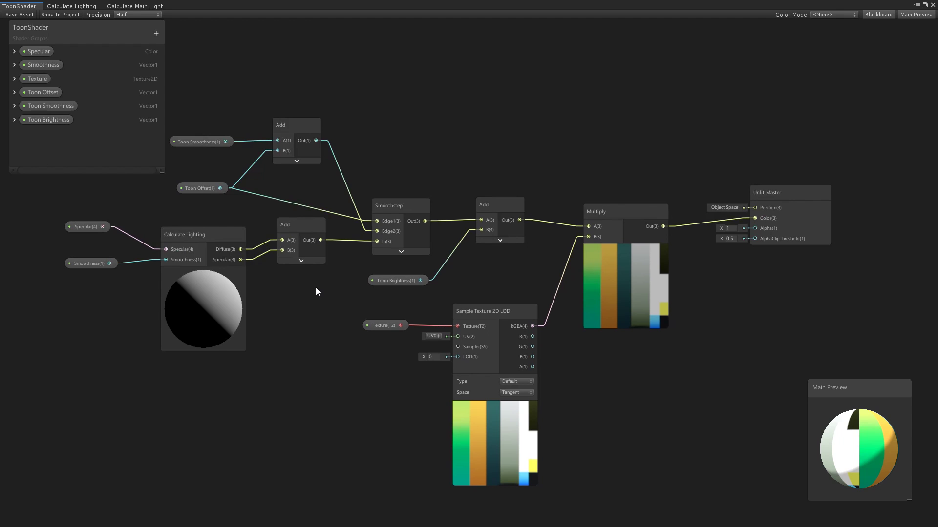
Connect the lighting Add node's output to Unlit Master Color, save, and open Calculate Lighting
left_click_drag(321, 239, 754, 219)
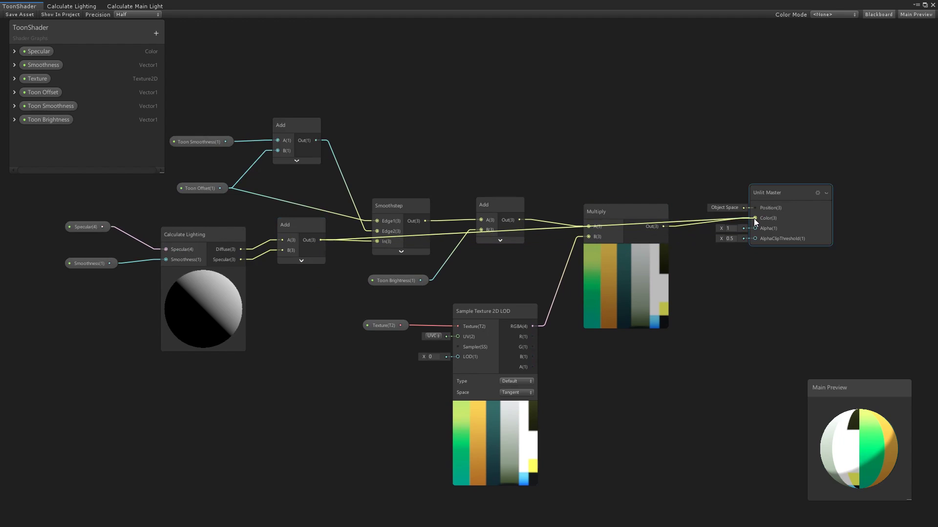
left_click(20, 15)
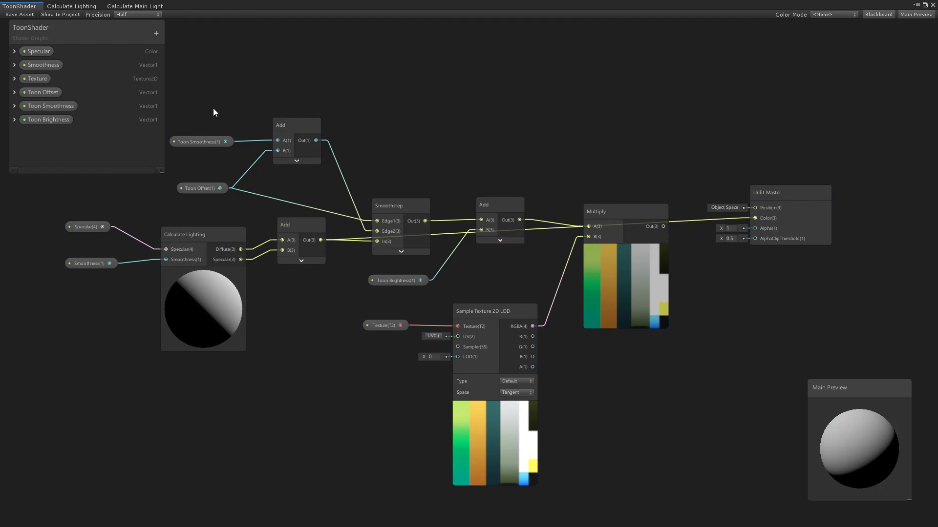
double_click(216, 234)
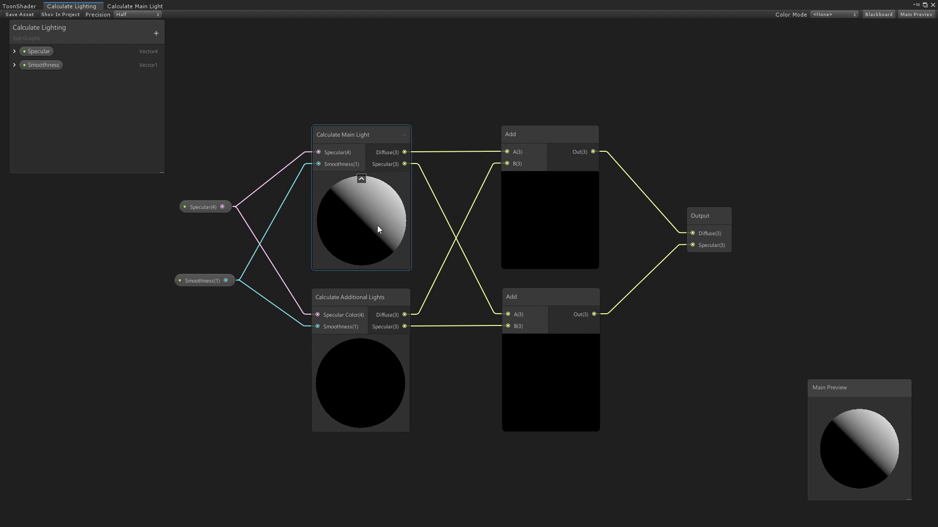
Open the Calculate Main Light sub-graph and shift the light's hue to recolour the owl
double_click(372, 137)
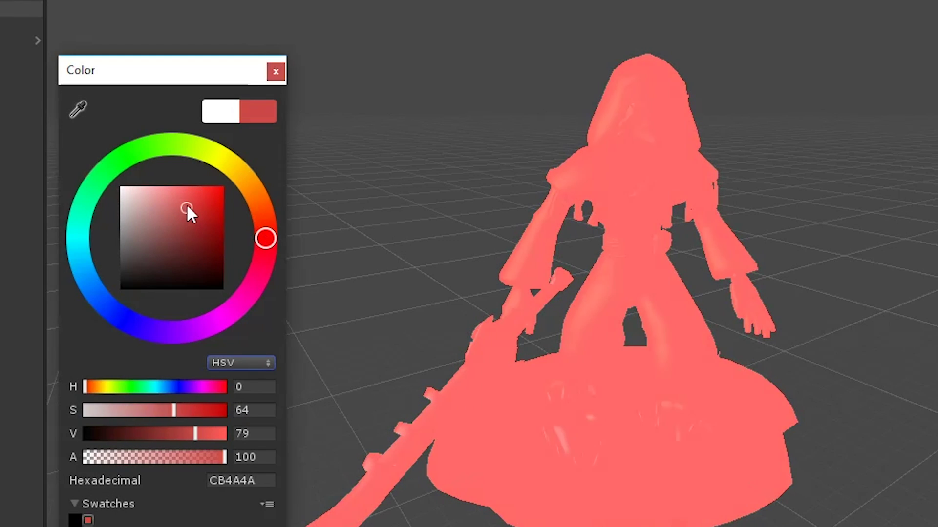
left_click_drag(186, 204, 186, 200)
left_click_drag(284, 218, 225, 170)
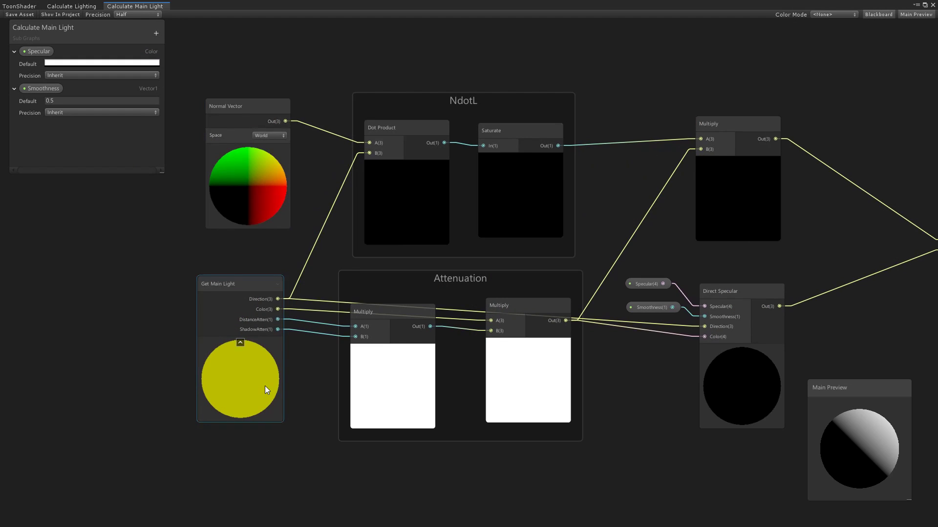
Open the Get Main Light sub-graph and view its Custom Function's CustomLighting.hlsl source in Visual Studio
double_click(265, 386)
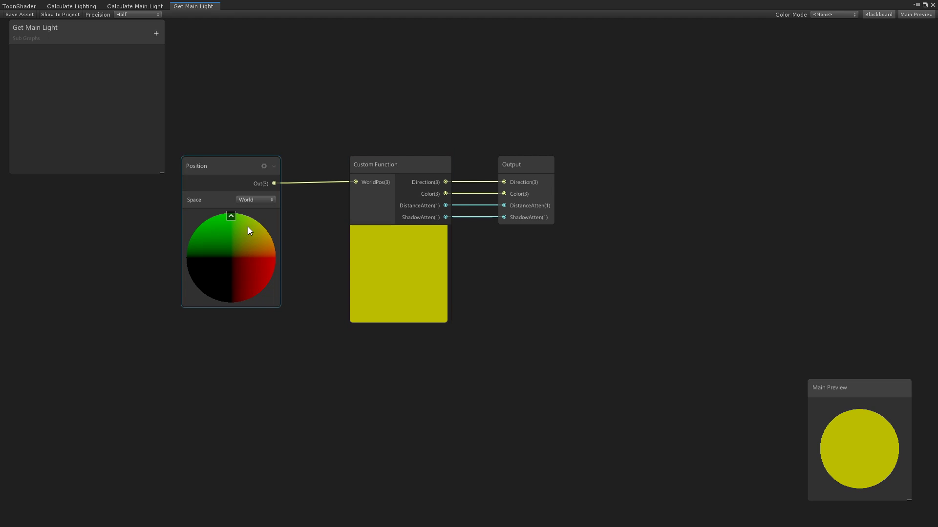
left_click(418, 169)
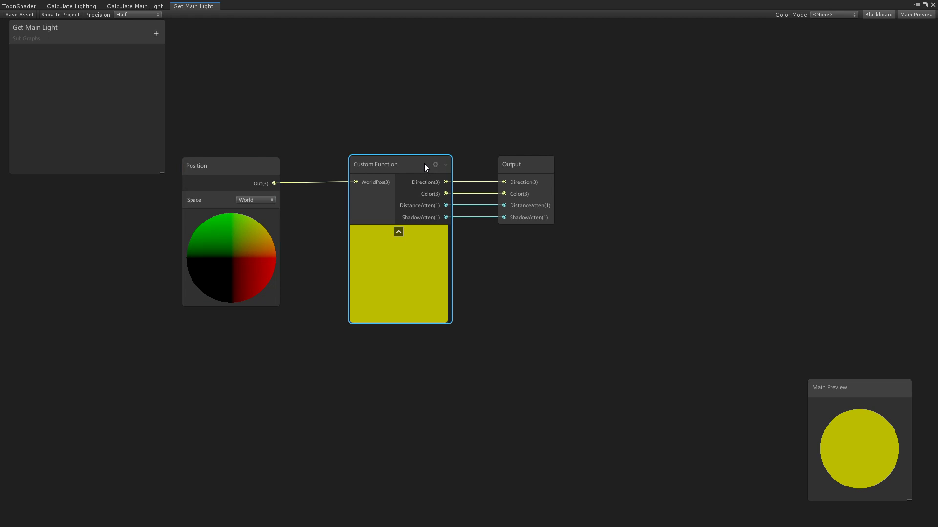
left_click(436, 165)
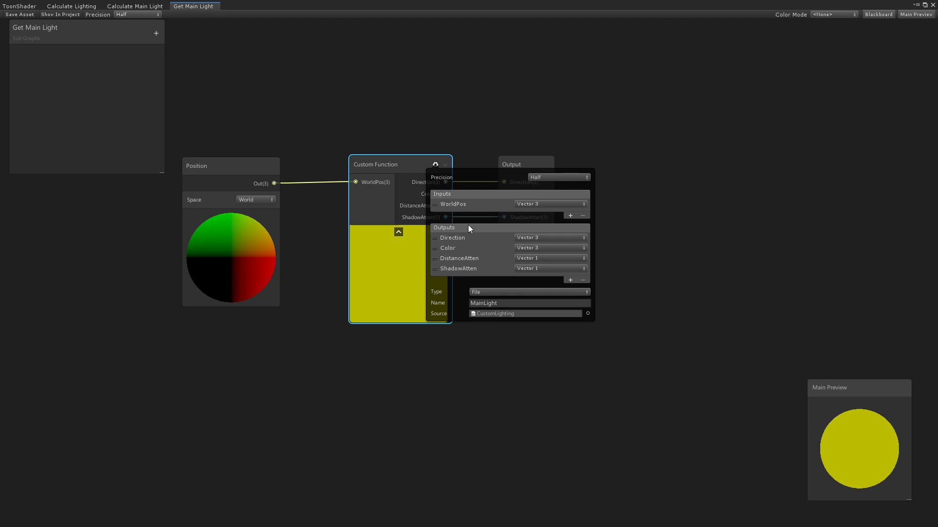
double_click(494, 314)
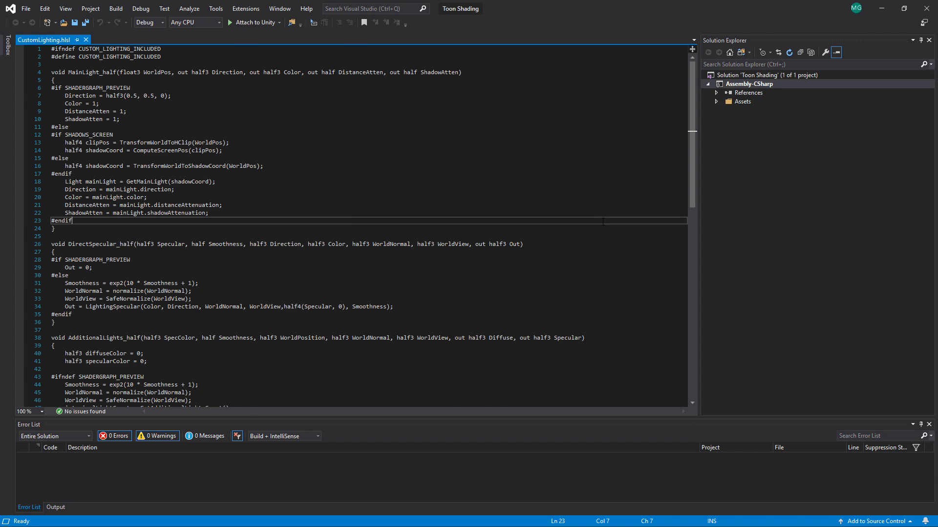
scroll(603, 220, "down", 3)
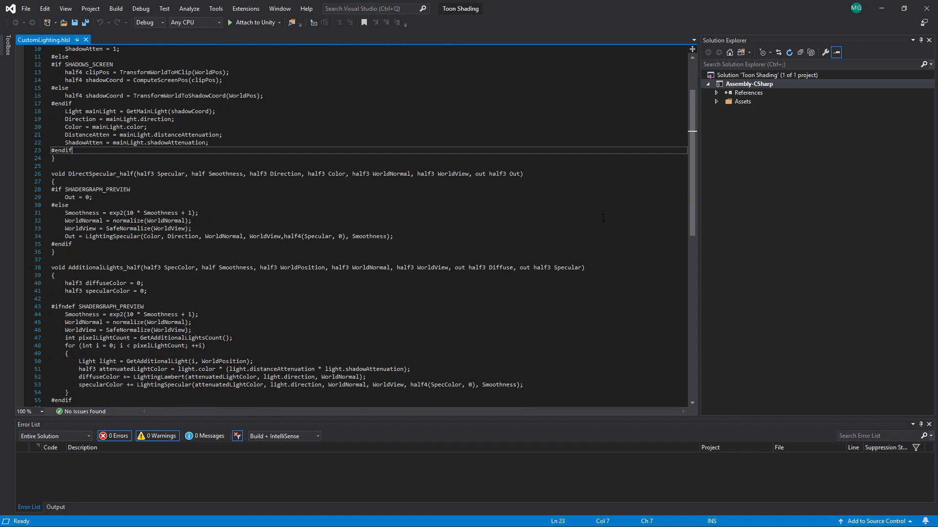
scroll(603, 218, "down", 4)
scroll(604, 216, "up", 8)
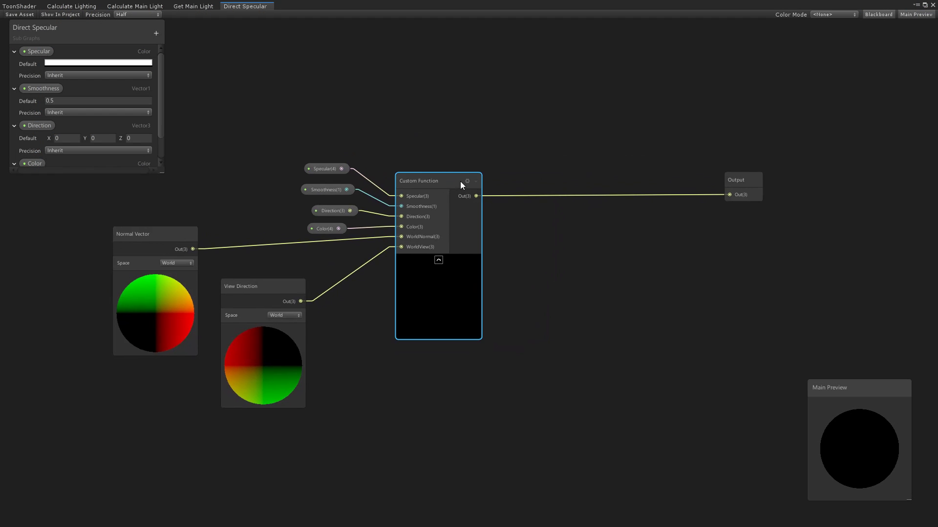
Review the Custom Function settings of the Direct Specular and Calculate Additional Lights sub-graphs
left_click(467, 181)
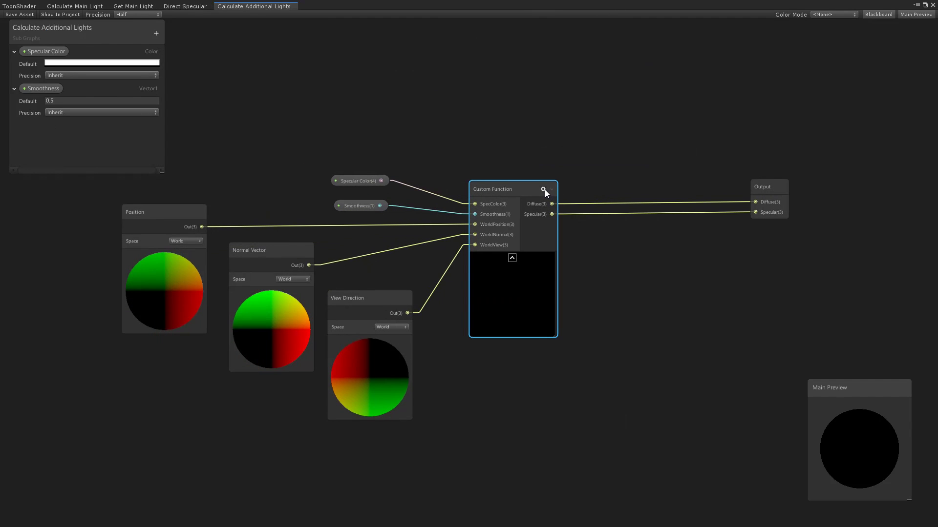
left_click(543, 189)
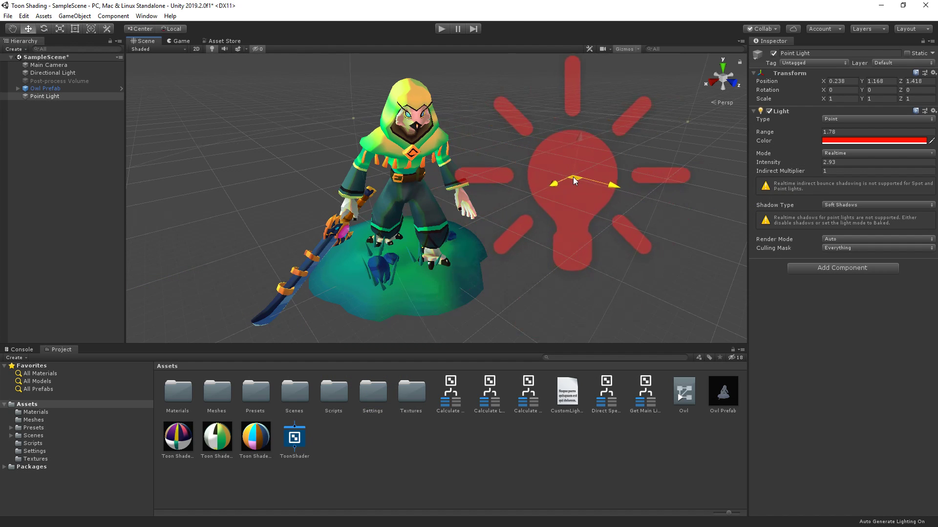
Shift the point light's colour to magenta in the colour picker
left_click(837, 141)
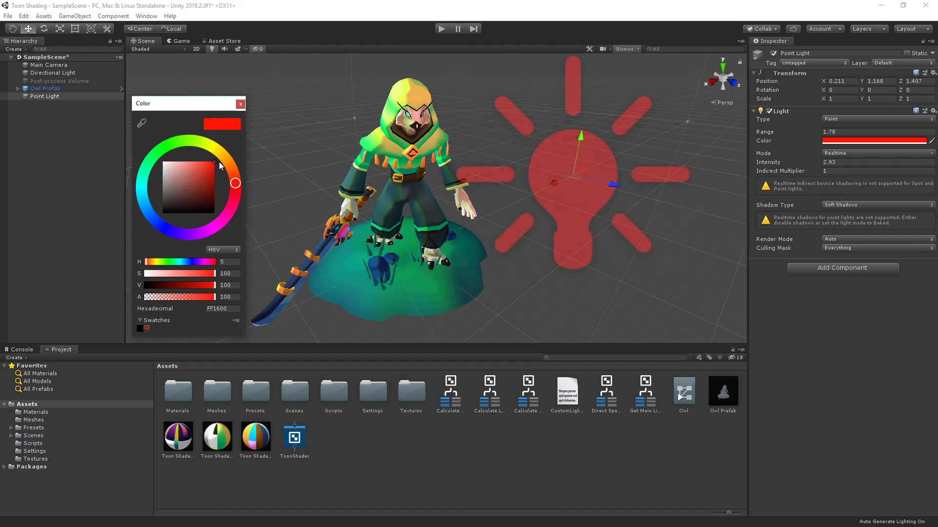
left_click_drag(234, 169, 223, 220)
left_click(244, 105)
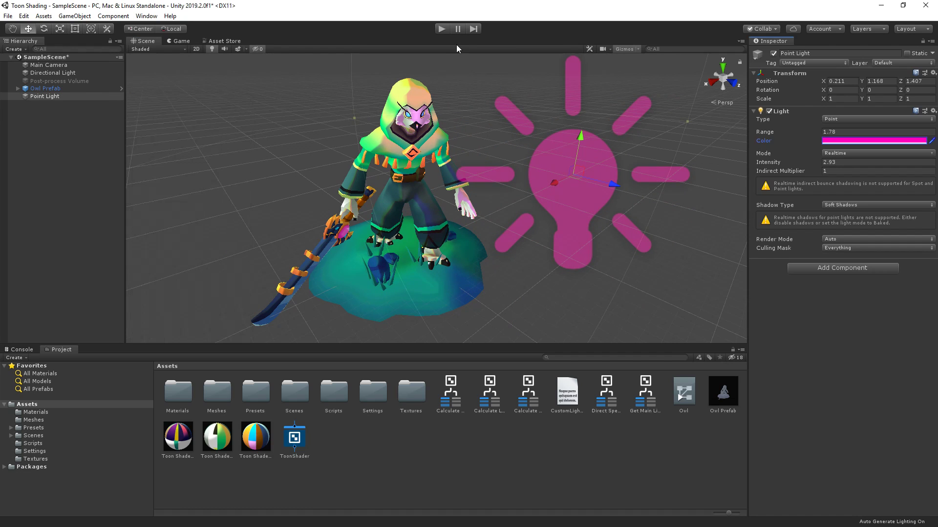
Run the scene in Play mode and set the Directional Light colour to A0BEF1
left_click(442, 28)
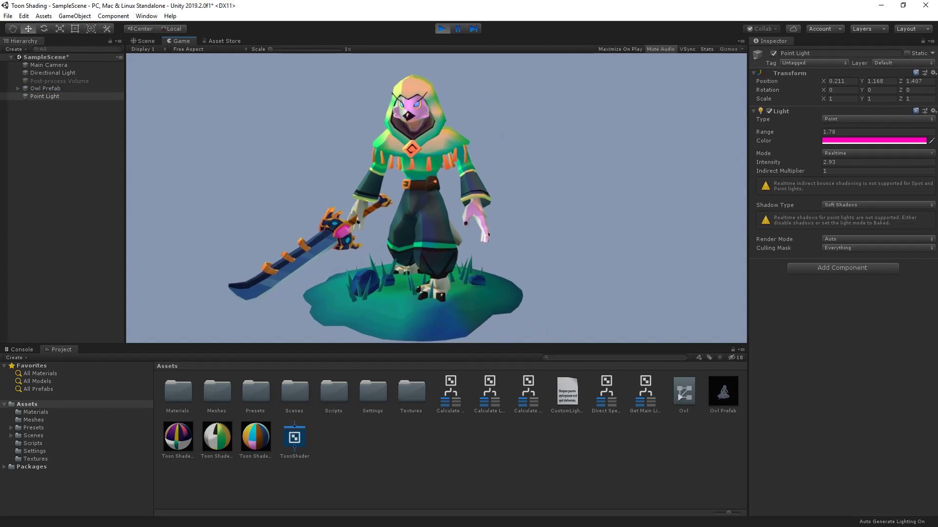
left_click(53, 74)
left_click(874, 132)
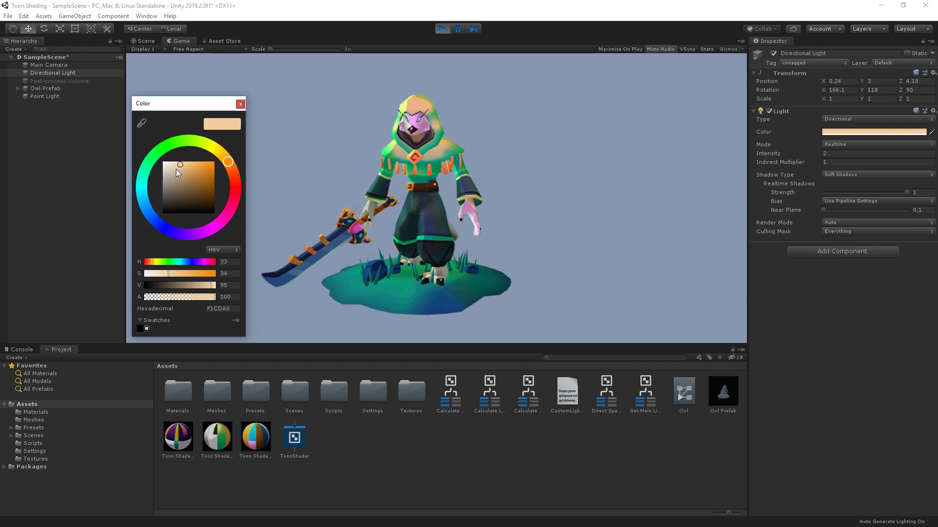